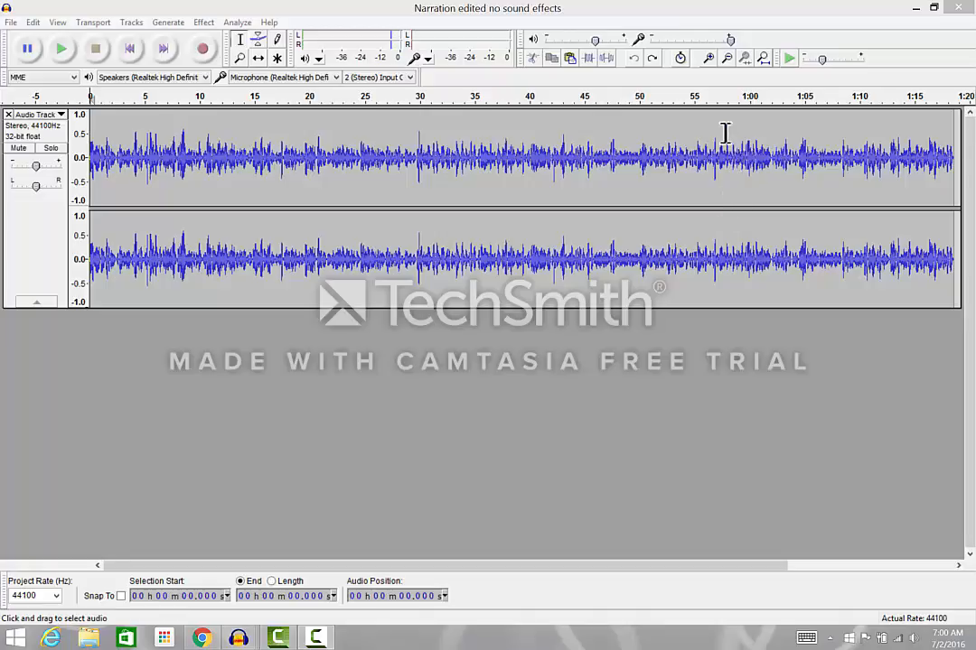
Step: Play the narration track from its beginning for about 4 seconds and stop playback
click(709, 60)
click(710, 59)
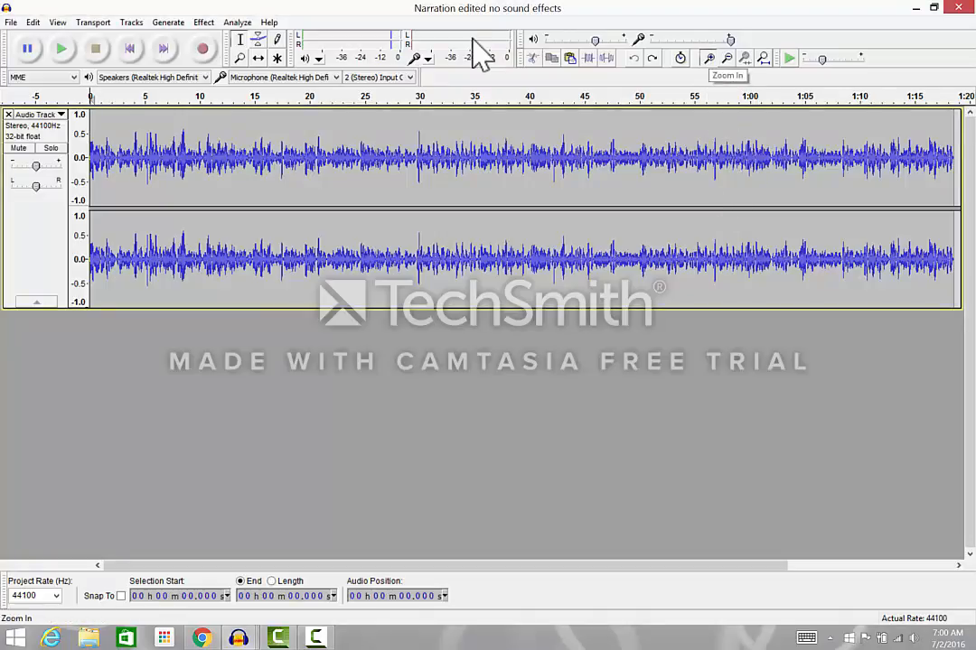
key(ctrl+1)
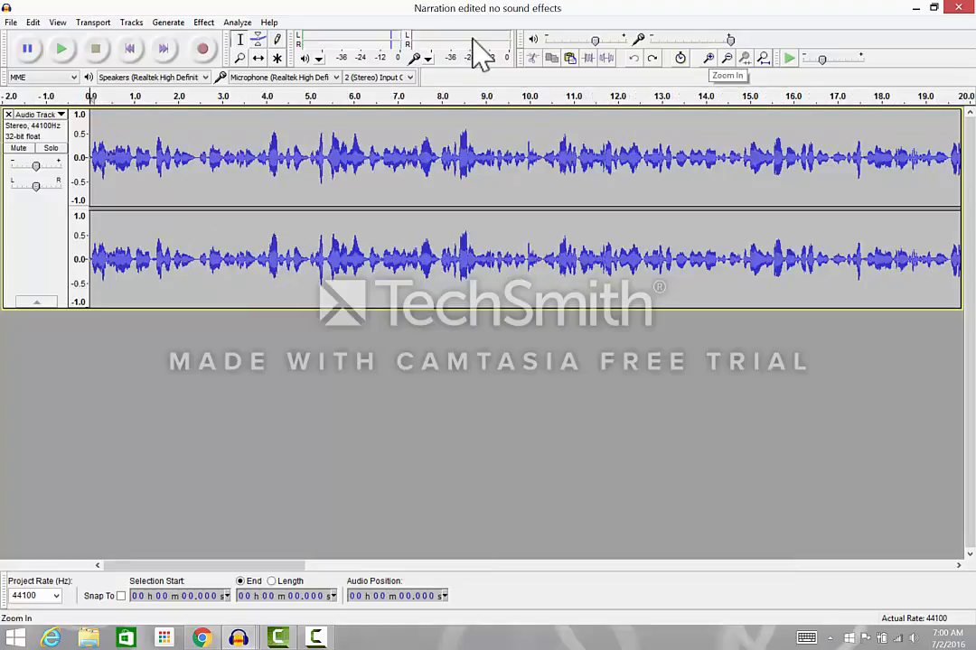
key(ctrl+1)
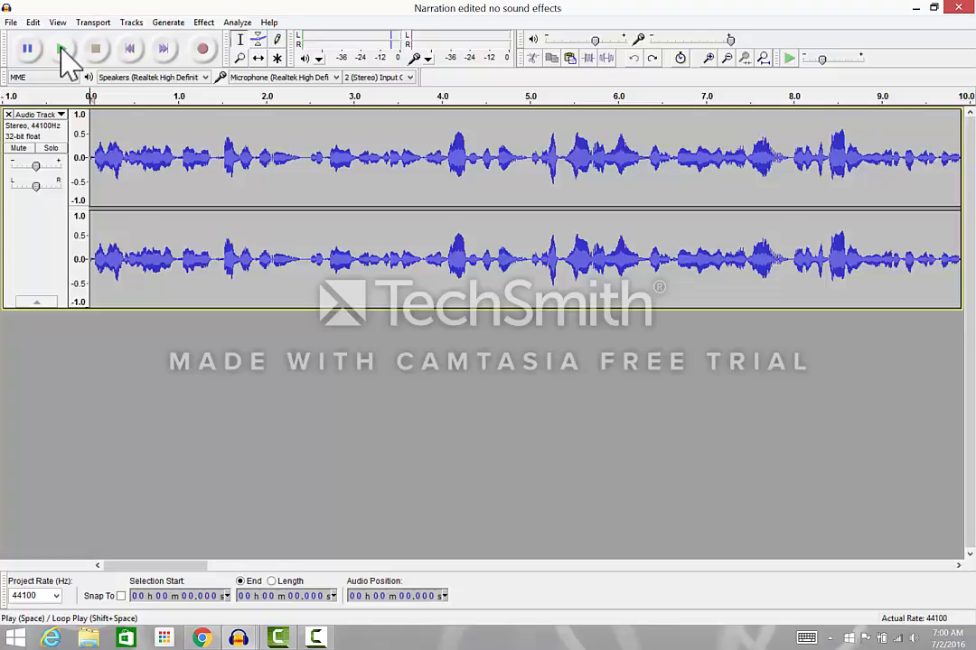
click(61, 49)
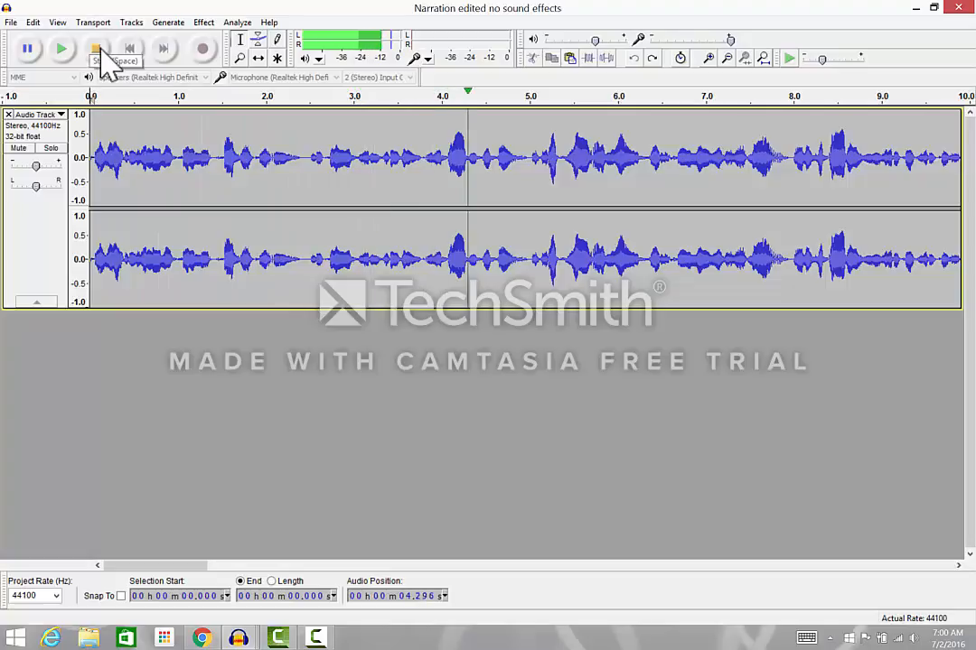
click(98, 50)
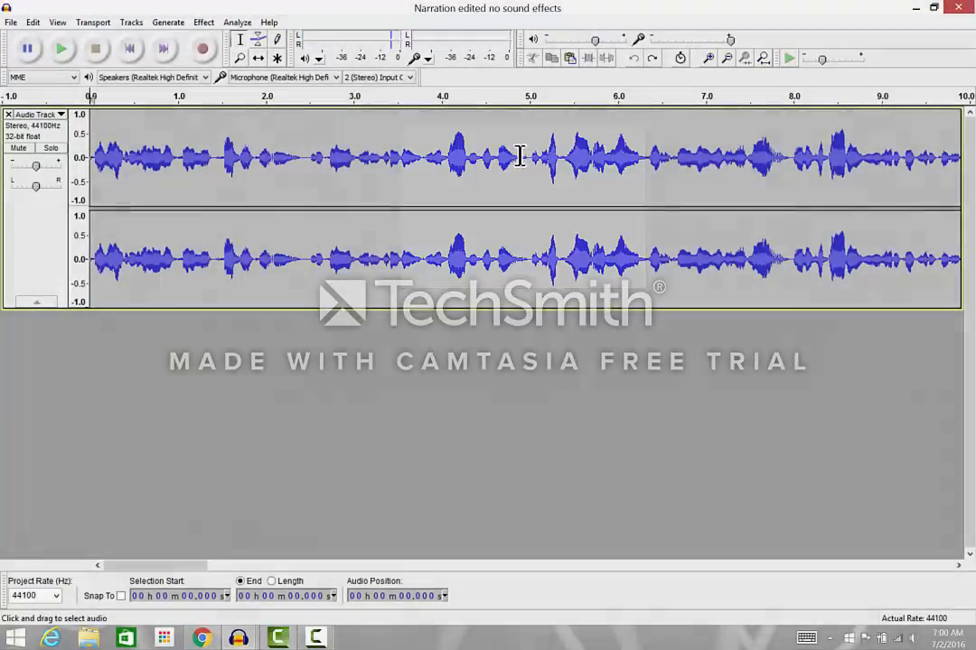
Step: Import the dog sound effect file starting with 155312 from EDTC 5113 Digital Media Production, making a copy of the file before editing
click(11, 22)
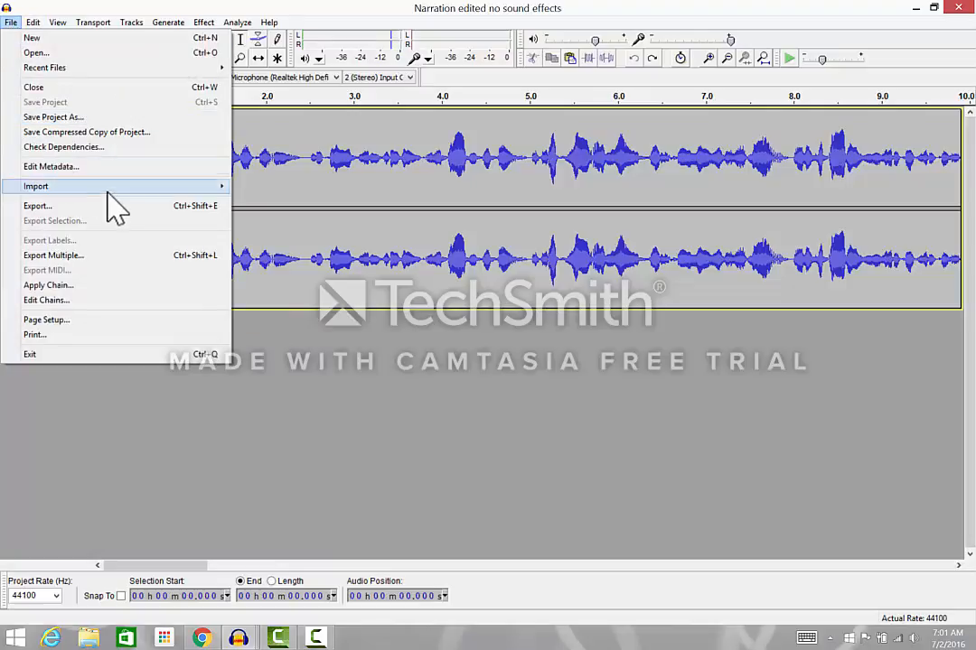
mouse_move(209, 190)
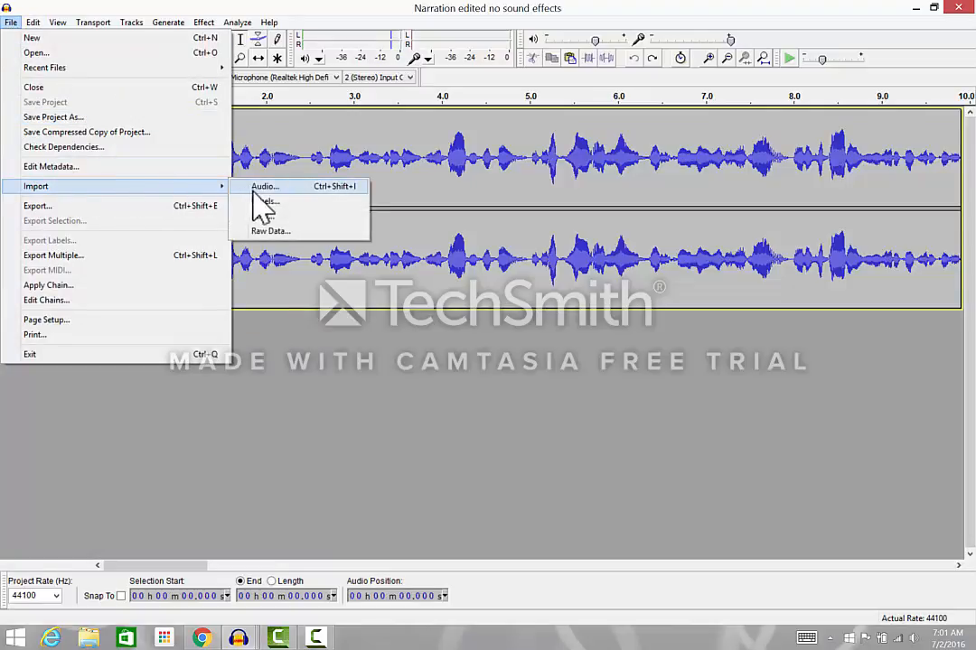
click(258, 187)
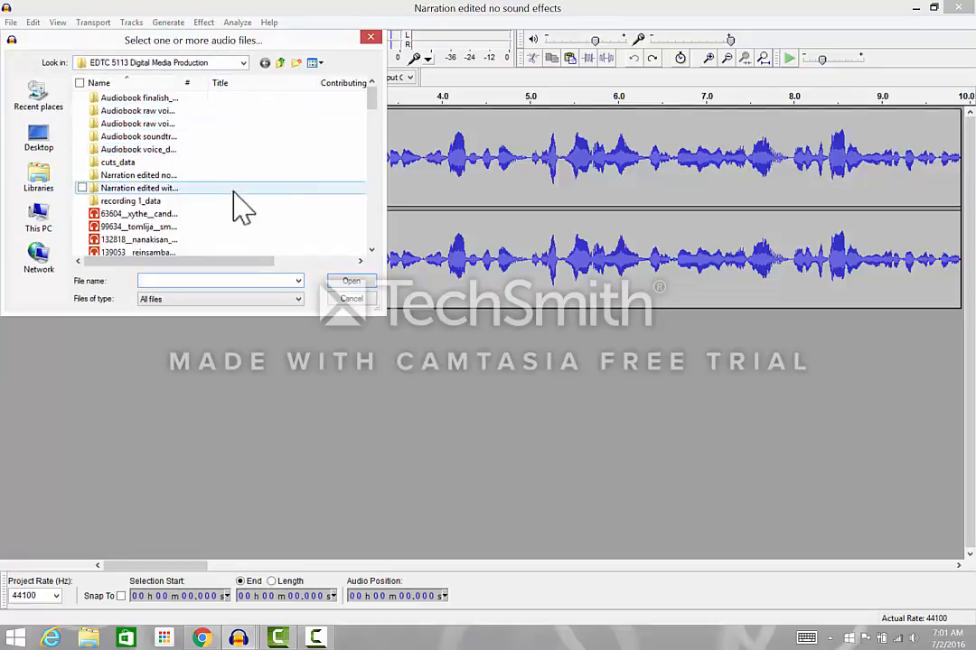
scroll(257, 180, down, 2)
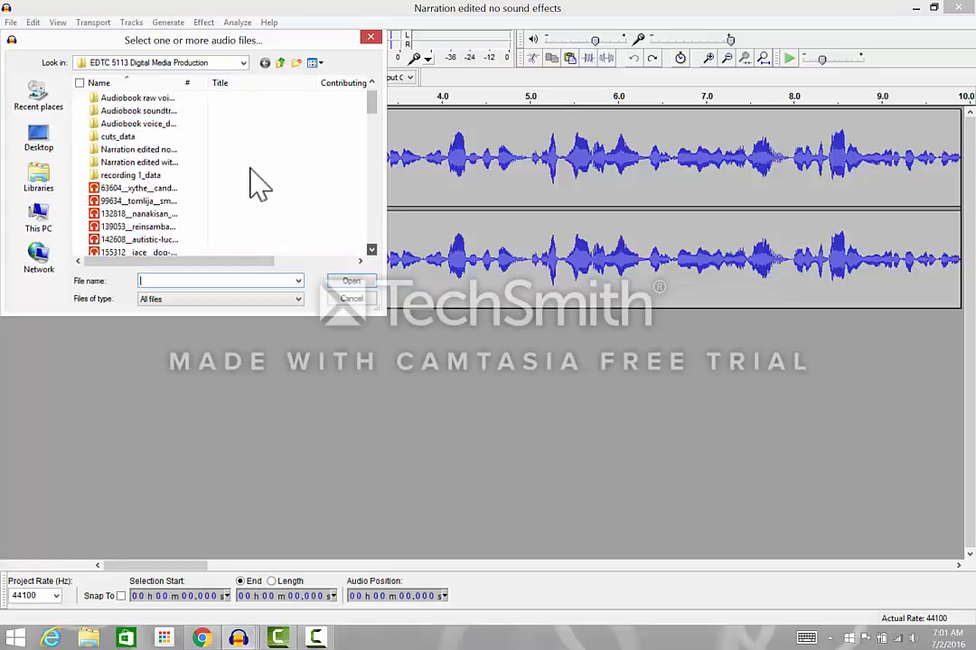
scroll(253, 181, down, 1)
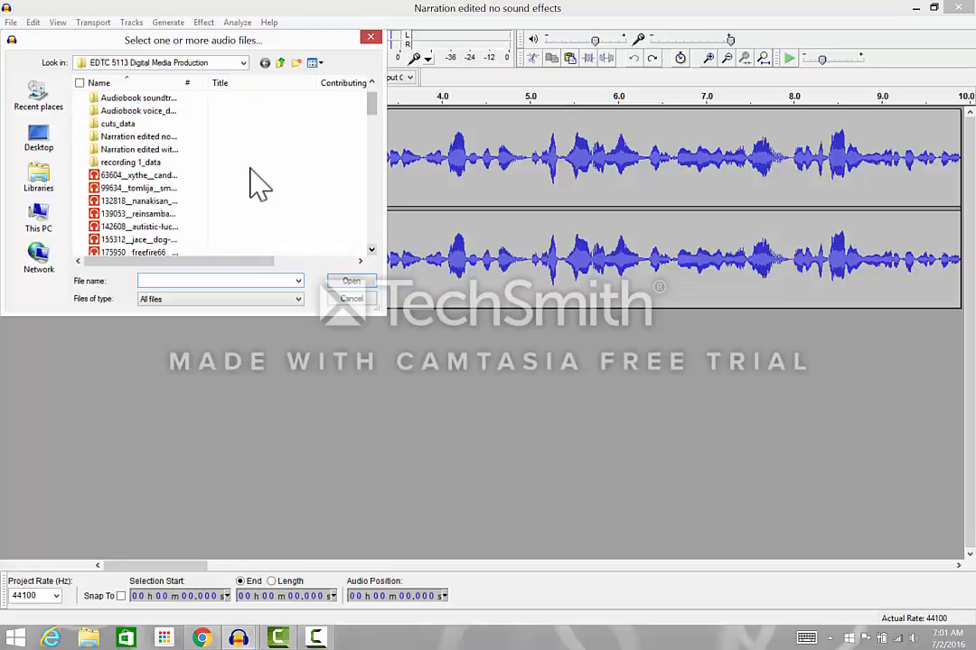
click(172, 240)
click(349, 283)
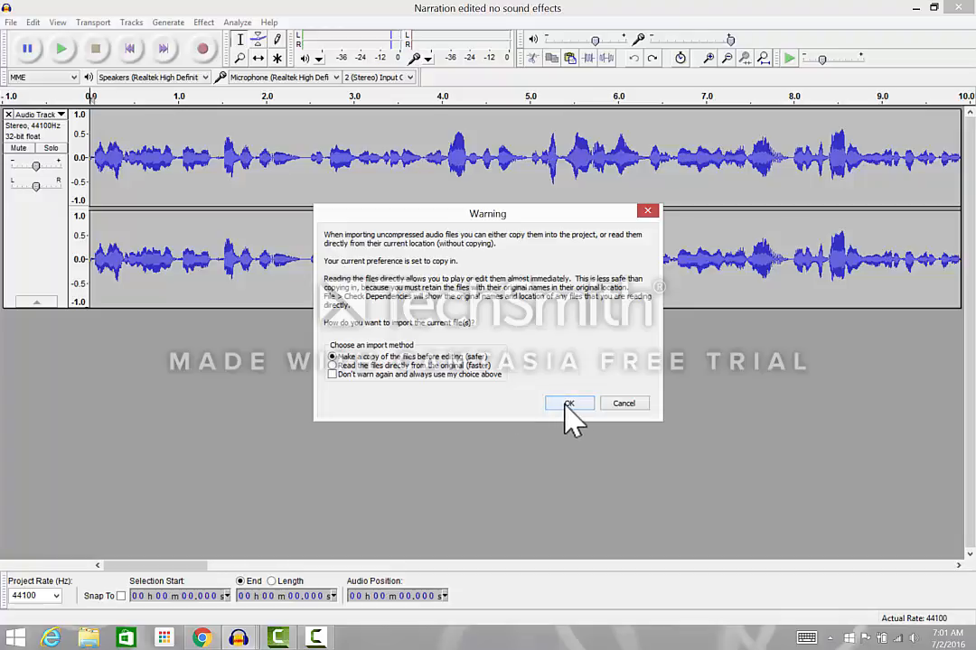
key(Return)
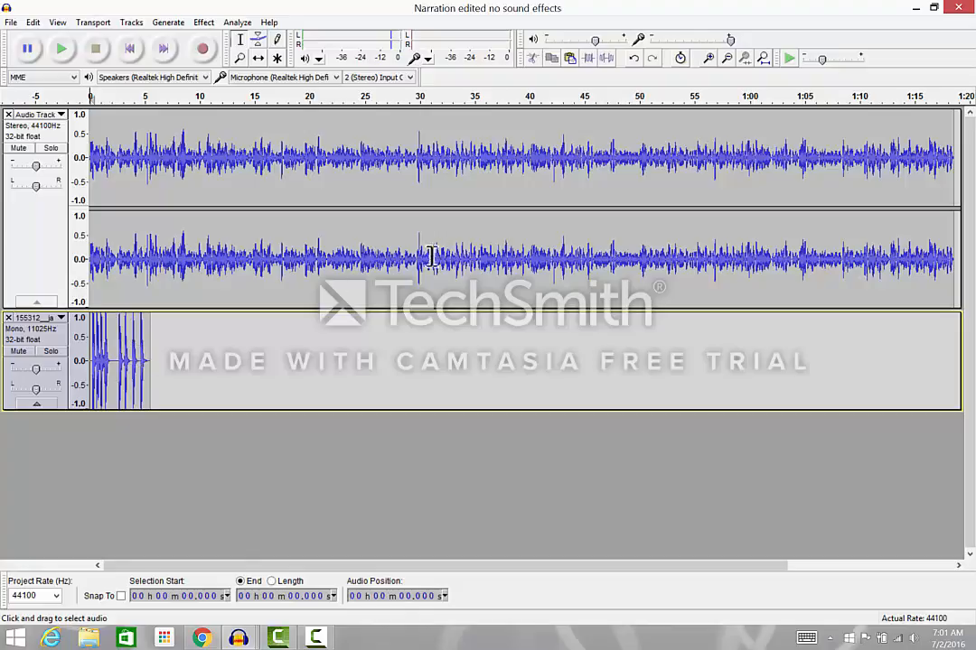
Step: Play the narration and the imported dog sound together from the start for about 4 seconds and stop
click(708, 57)
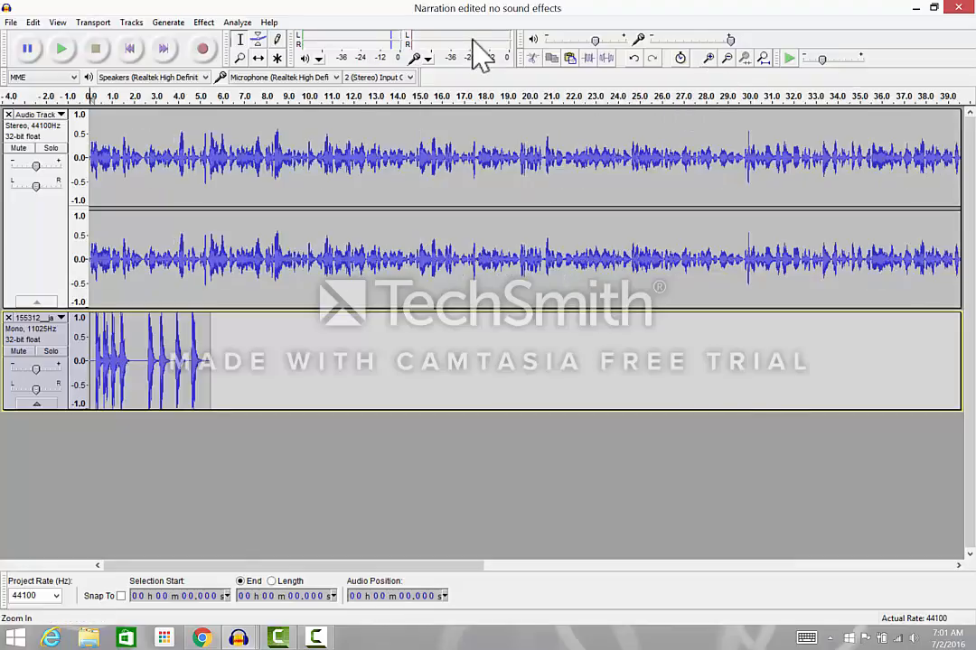
click(708, 59)
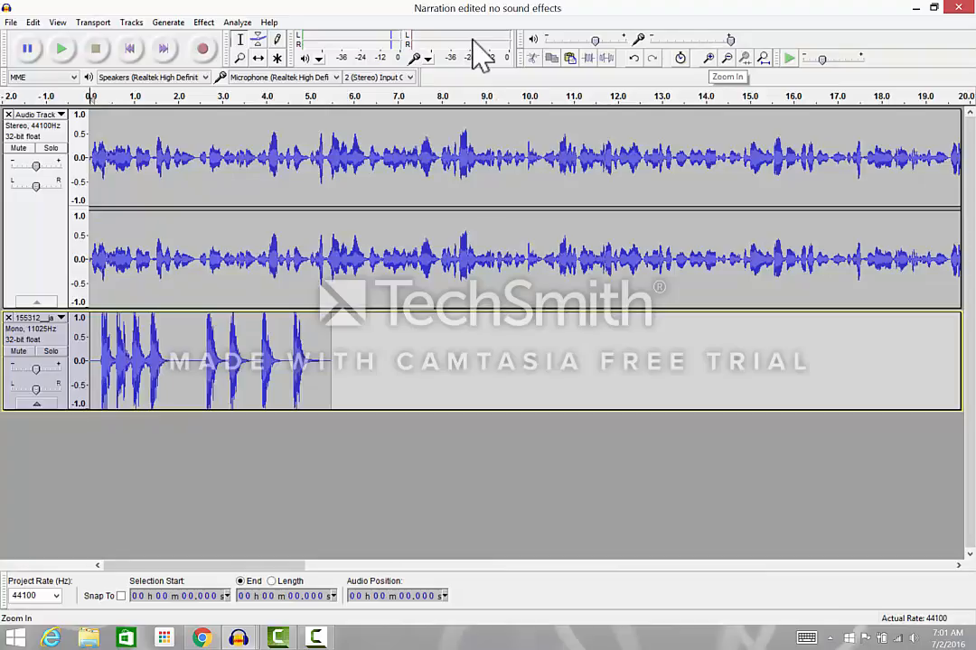
click(708, 59)
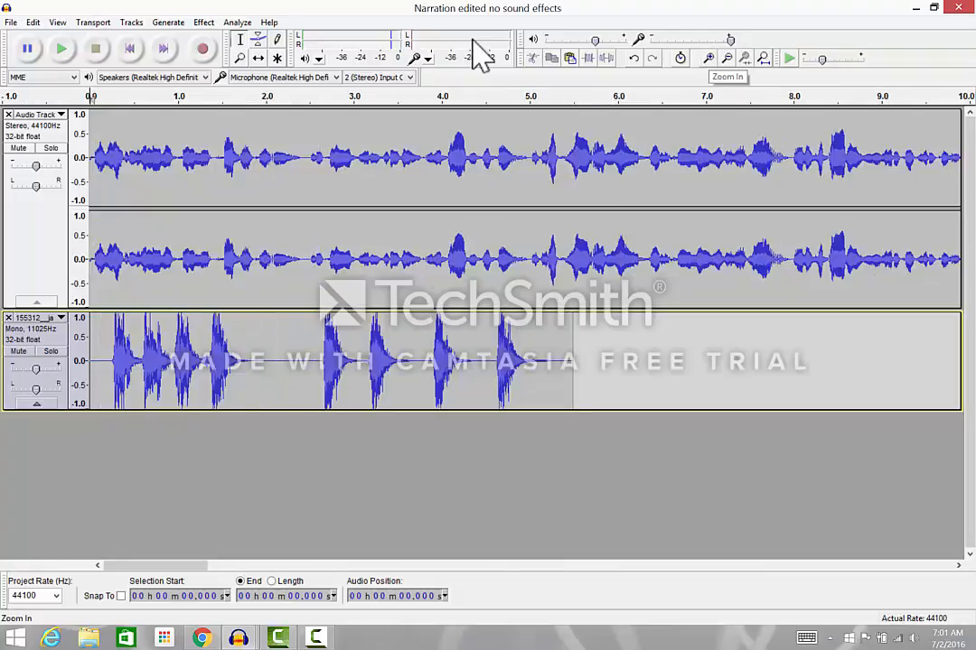
click(61, 51)
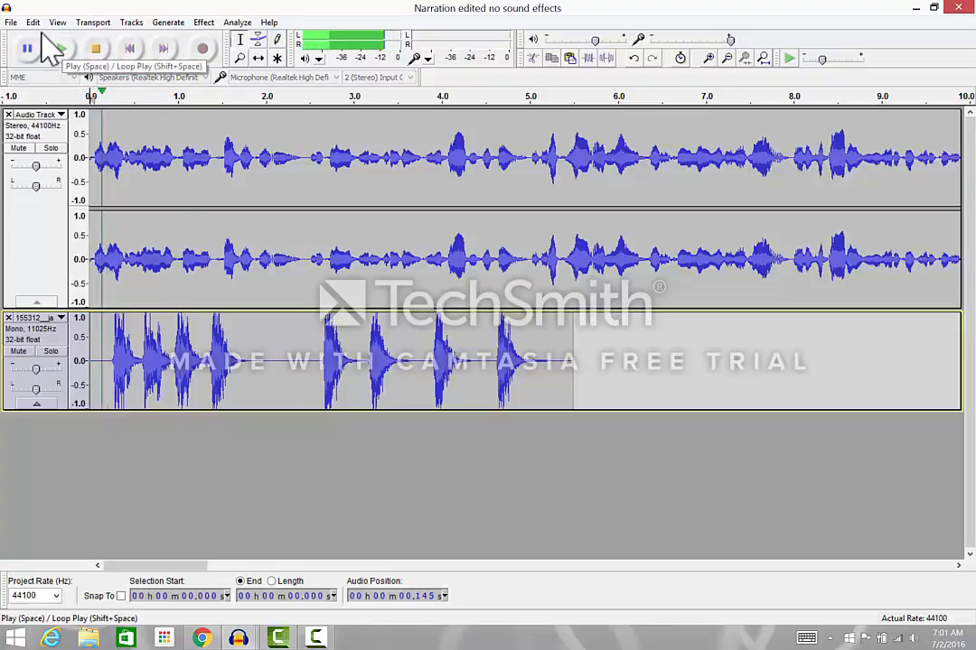
click(96, 48)
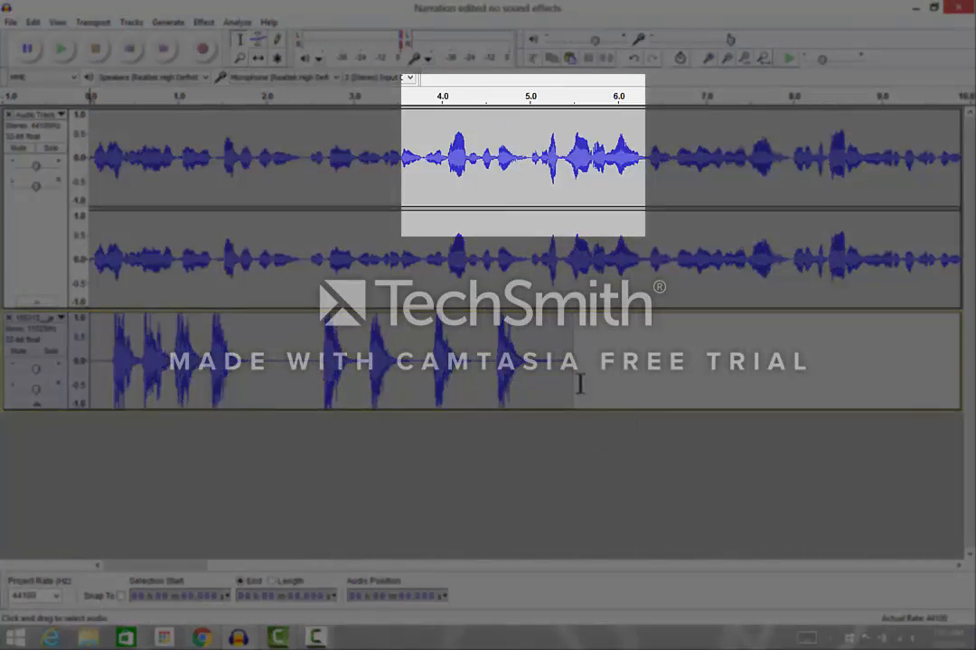
Step: Copy the entire dog sound clip from its track and clear the selection
drag(572, 363, 88, 364)
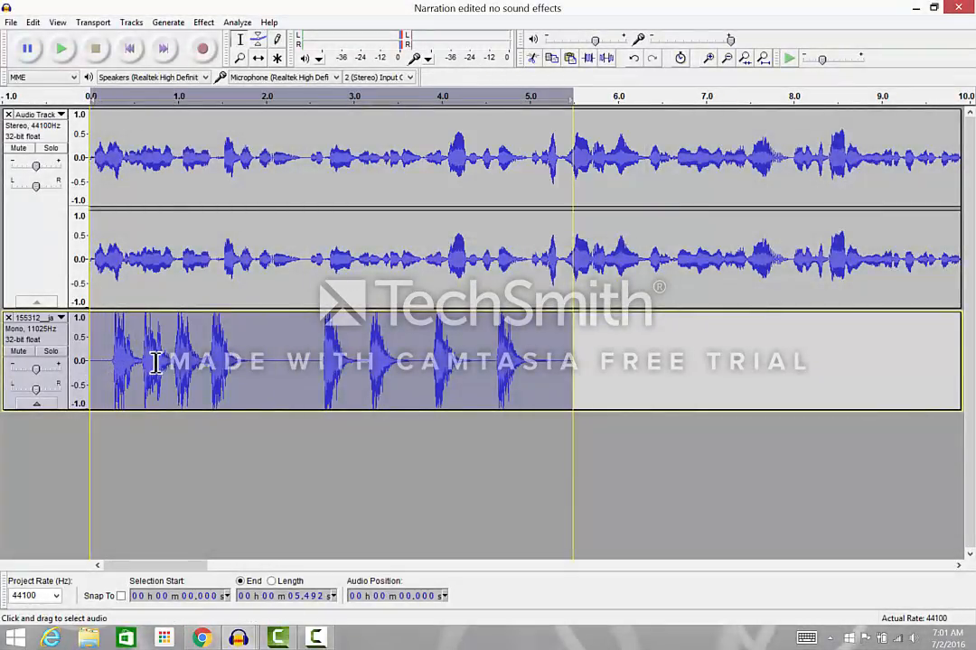
click(31, 23)
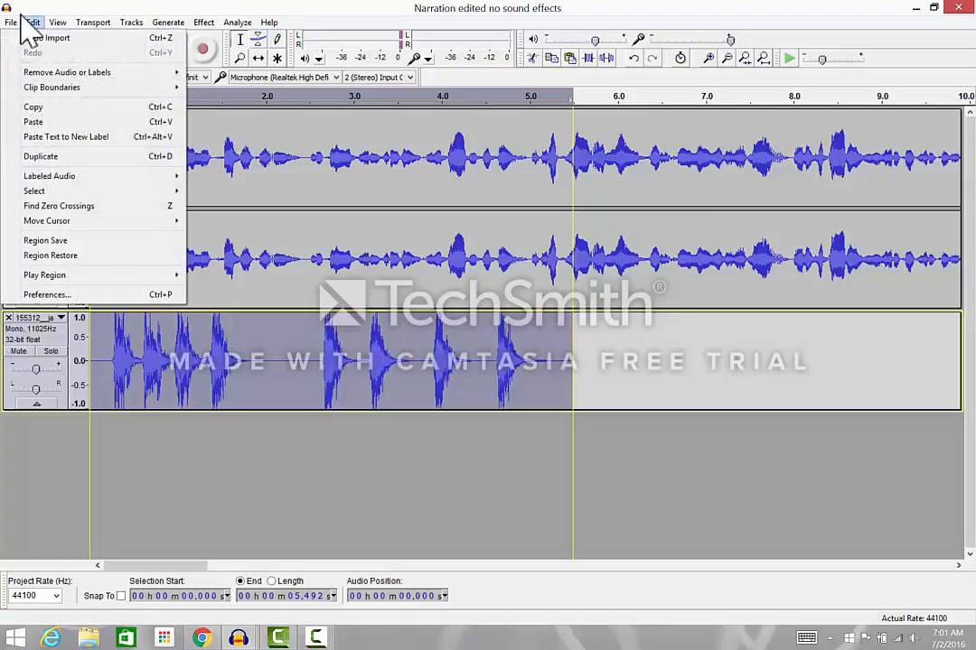
click(45, 106)
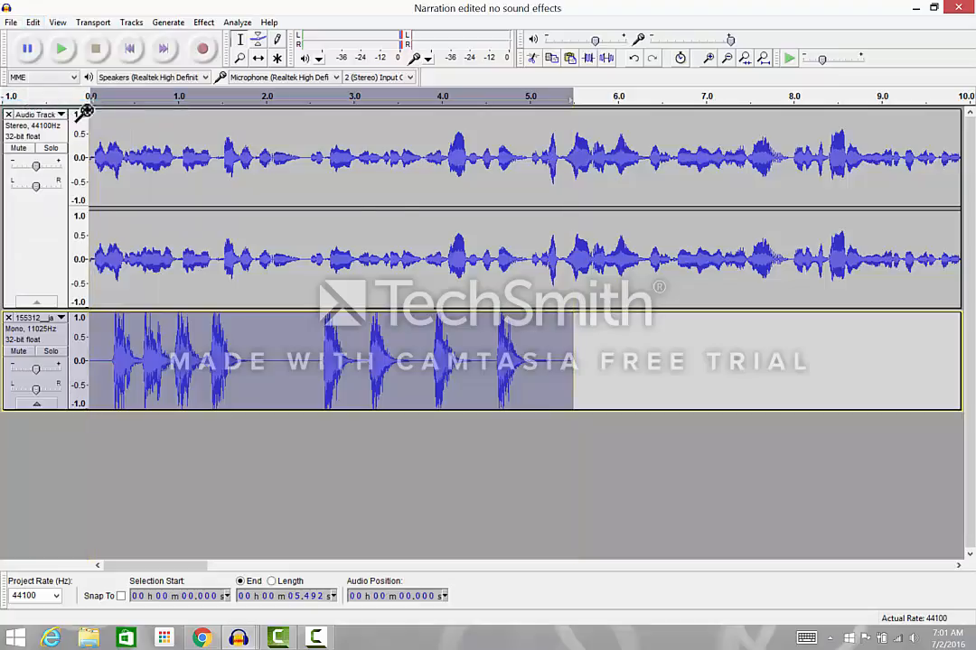
click(666, 361)
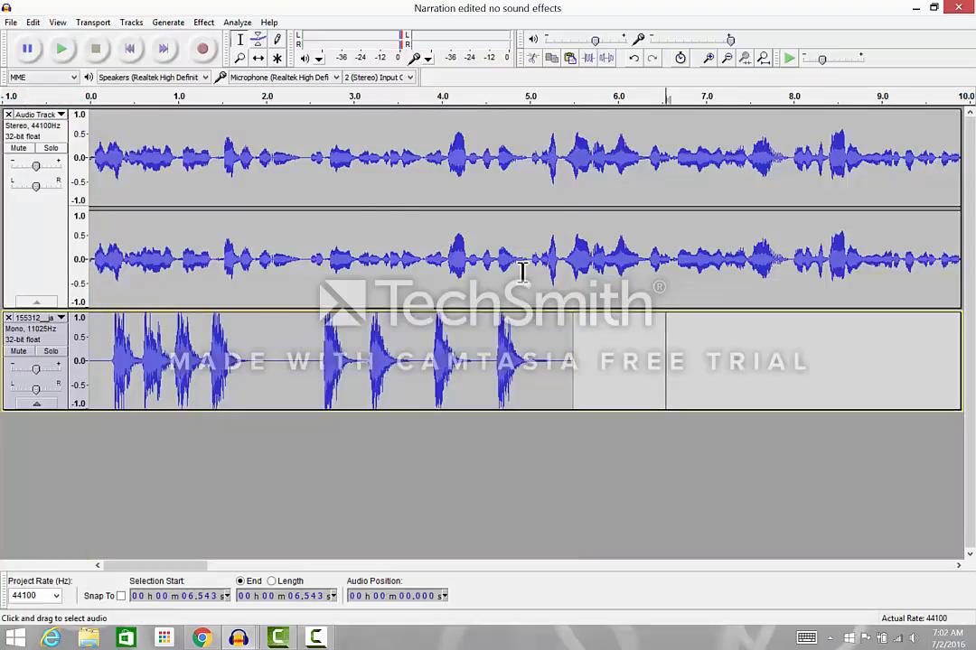
Step: Paste the copied dog sound into the narration track at about 4.9 seconds, in the pause after the opening words
click(523, 157)
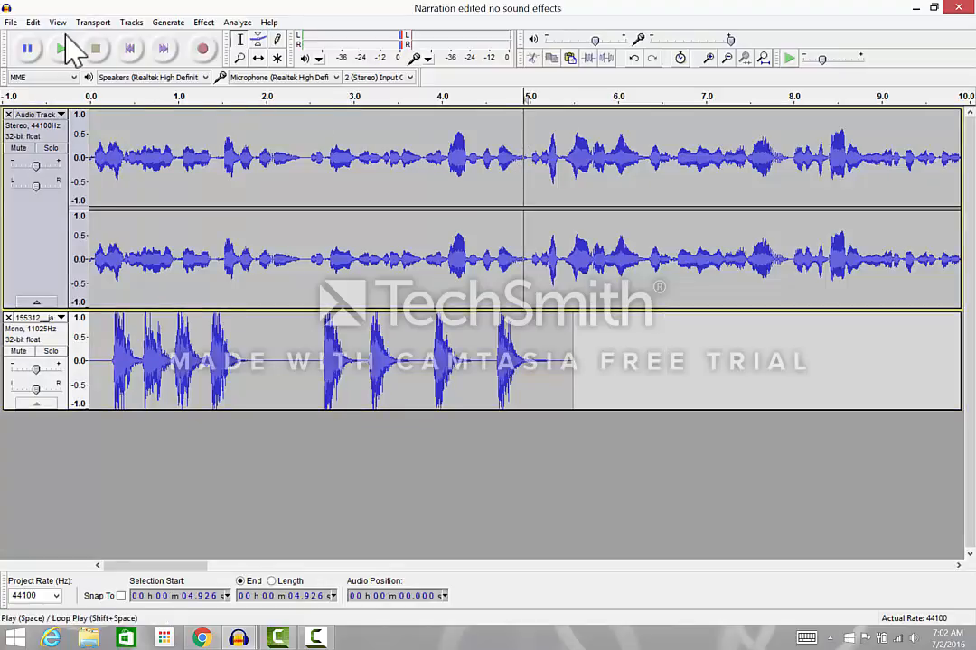
click(32, 23)
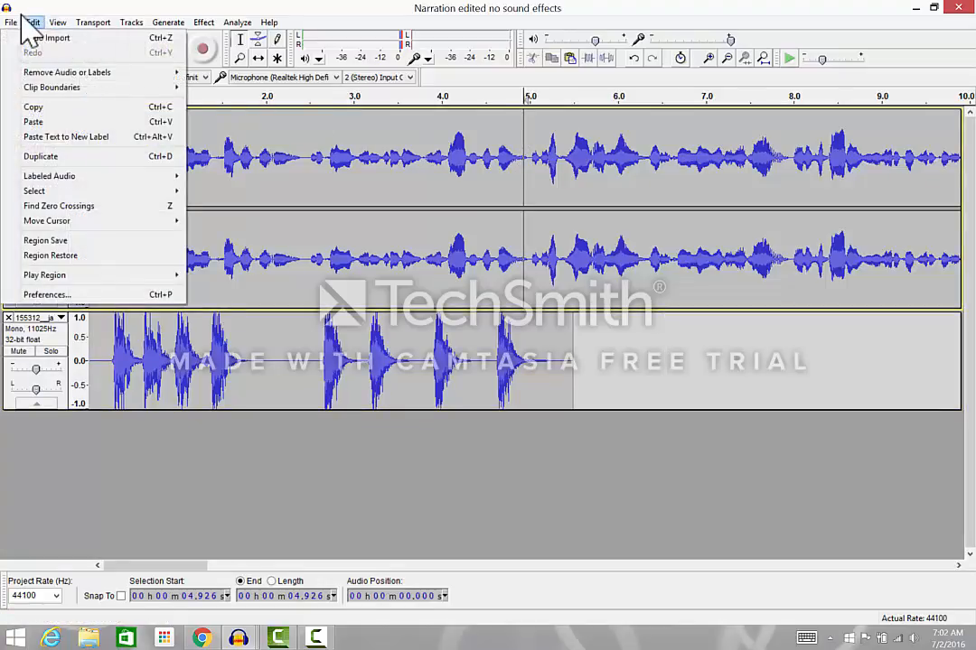
click(54, 122)
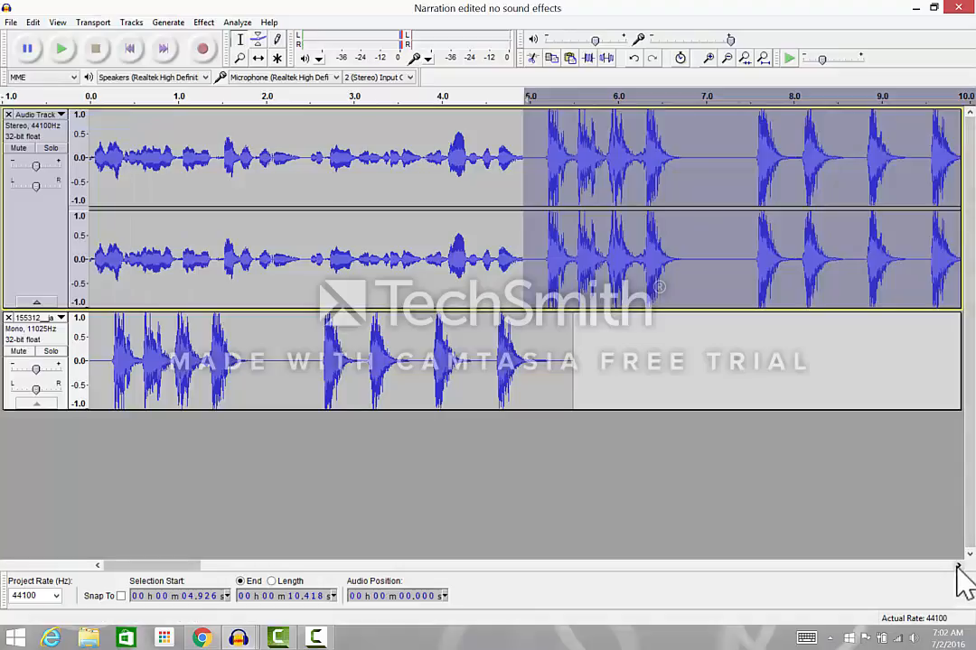
scroll(644, 394, right, 5)
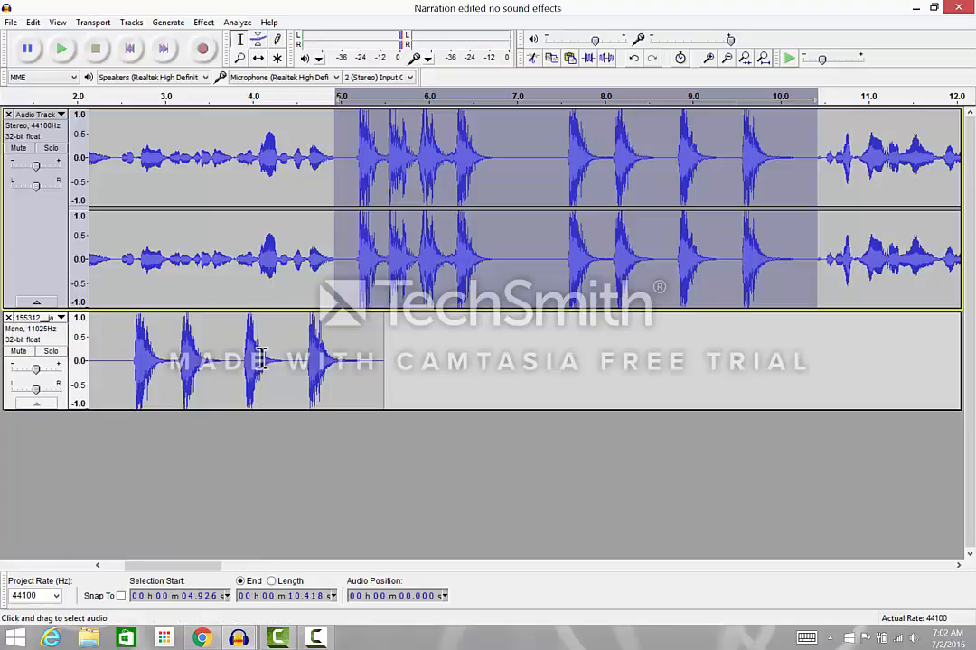
click(8, 319)
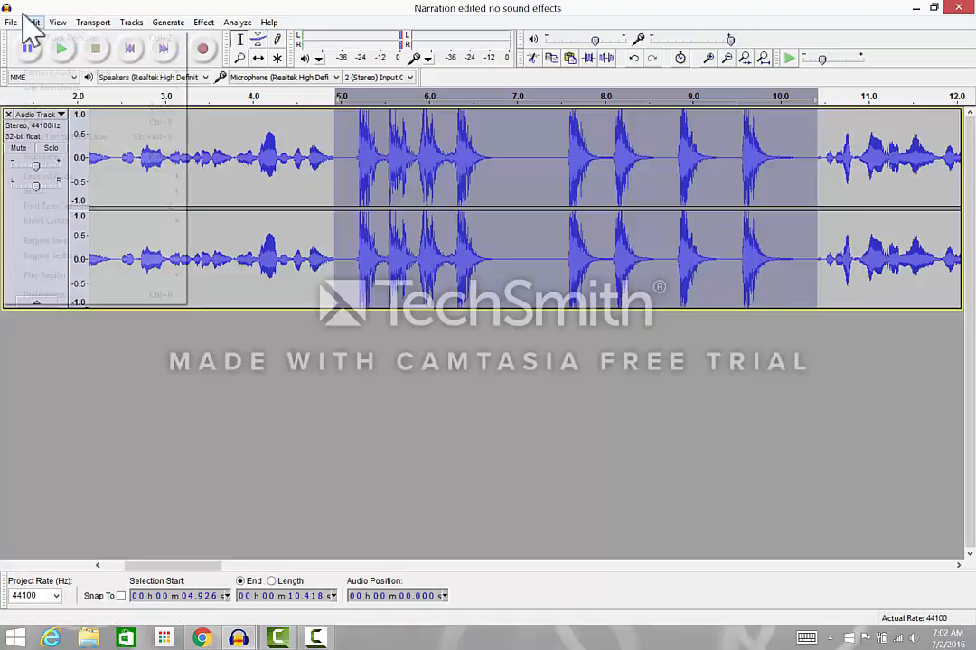
click(33, 21)
click(36, 38)
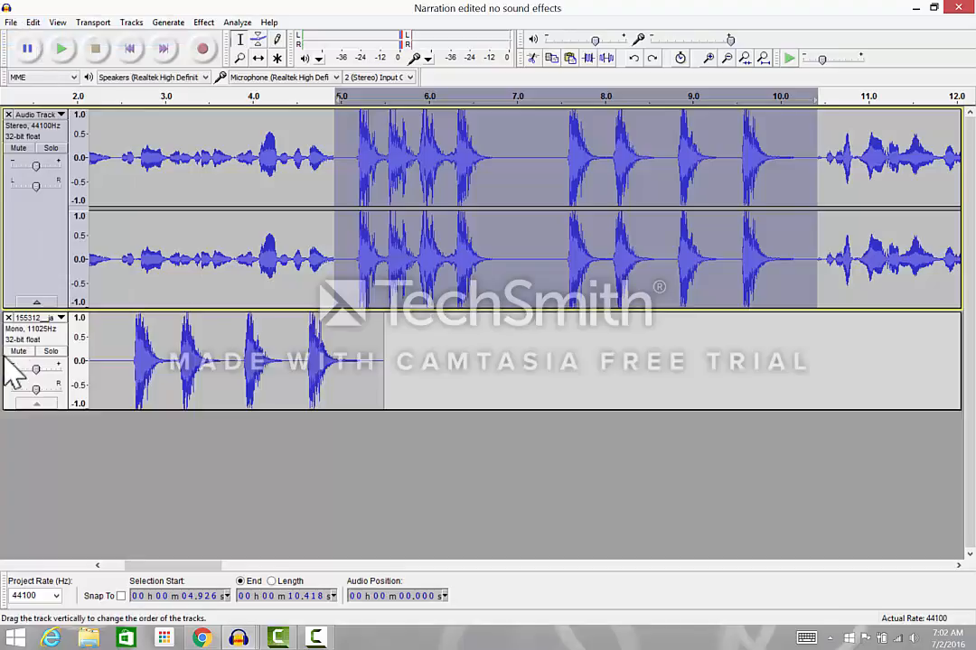
Step: Remove the separate dog sound track from the project, keeping only the narration track
click(9, 318)
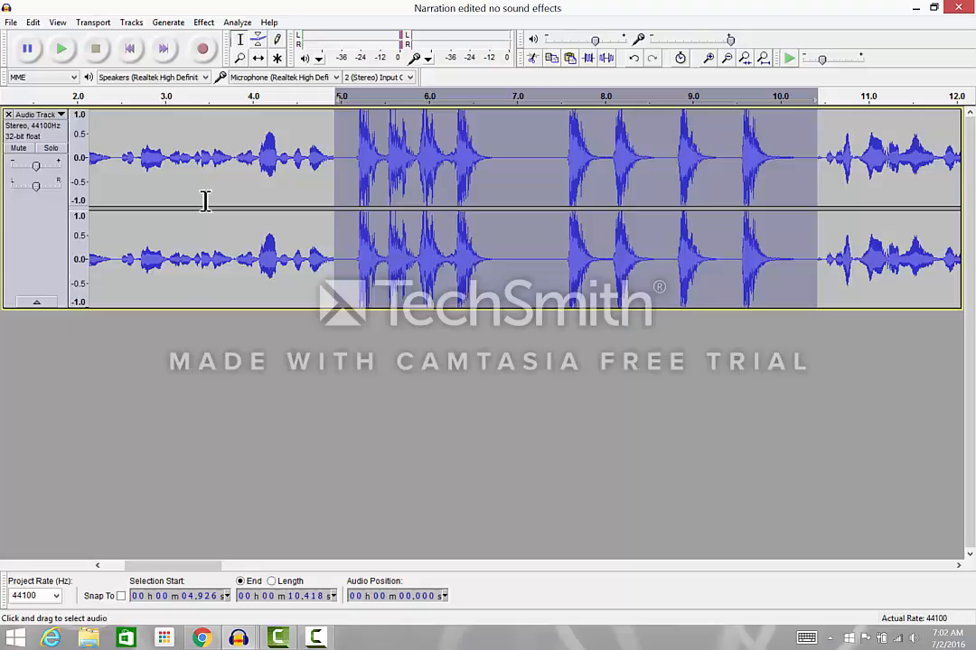
click(257, 361)
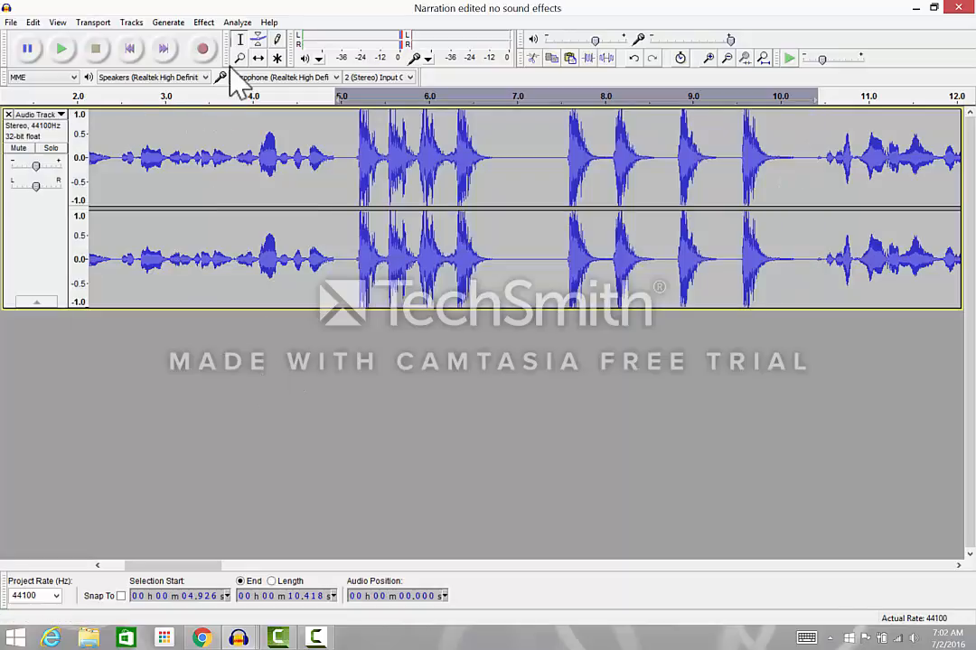
Step: Play the edited narration from the start through the inserted dog sound and stop playback
click(130, 48)
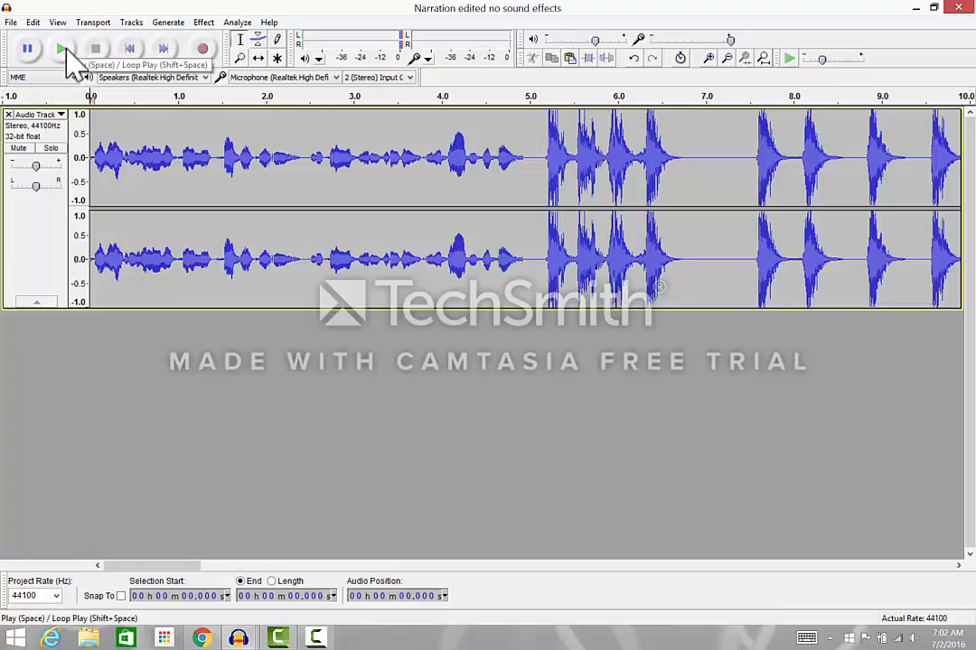
click(63, 50)
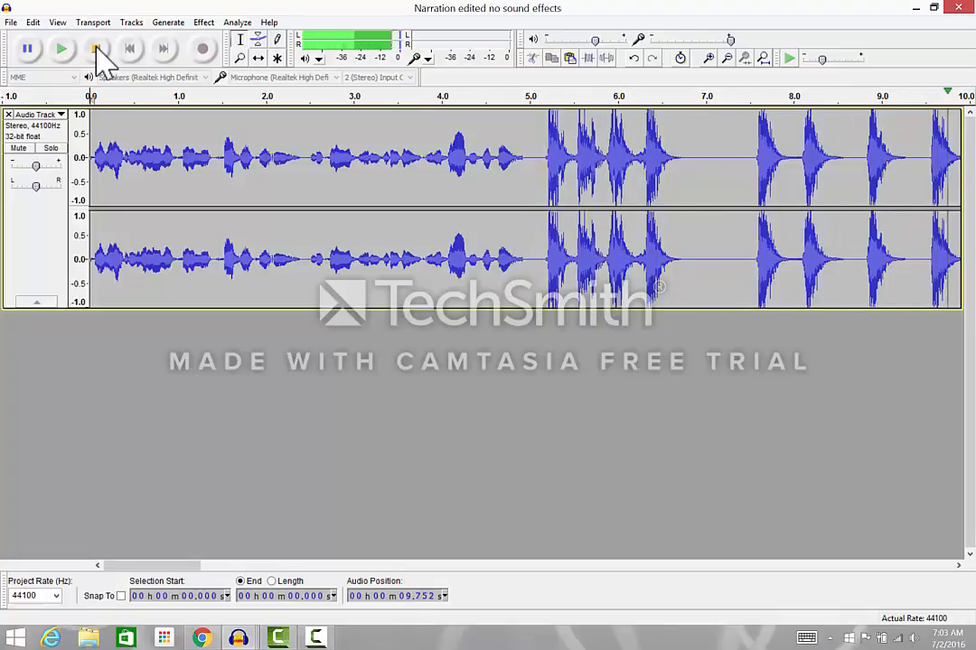
click(96, 49)
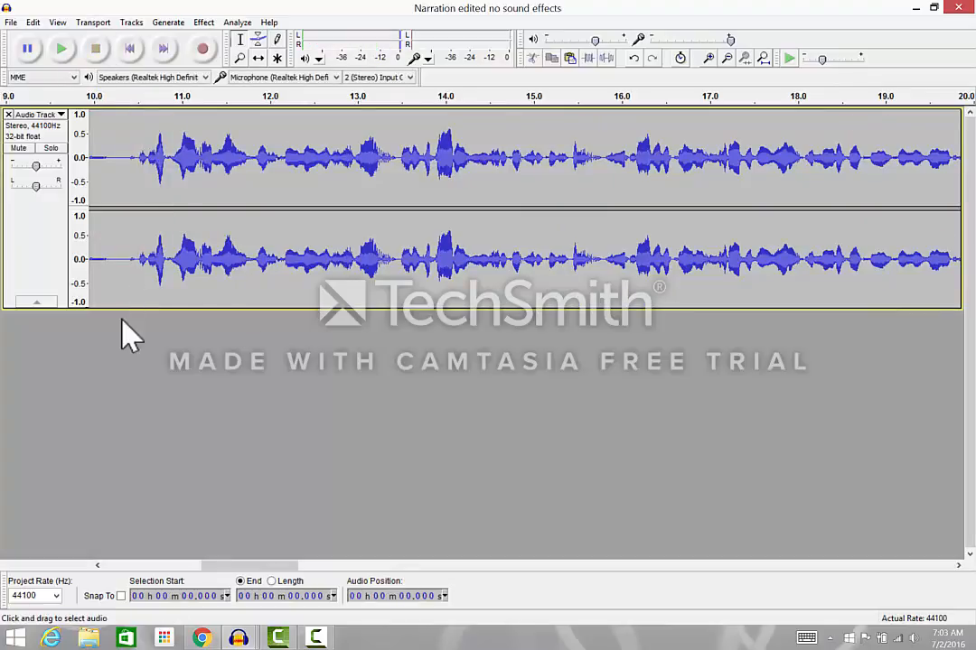
Step: Cut the surplus dog barks from about 5.85 to 10.4 seconds, leaving only the first barks before the narration resumes
scroll(74, 390, left, 4)
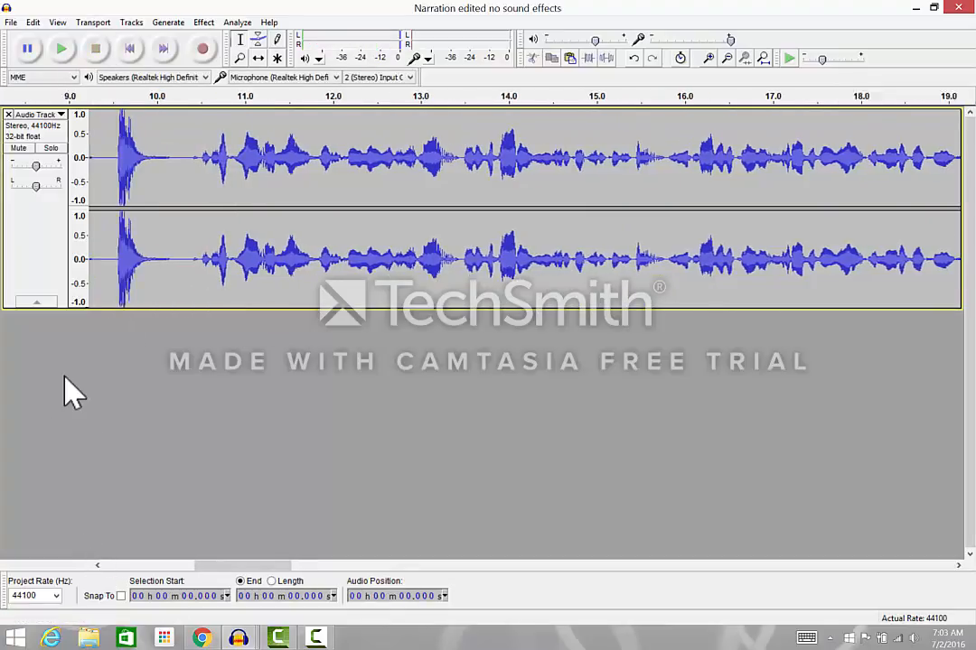
scroll(67, 392, left, 8)
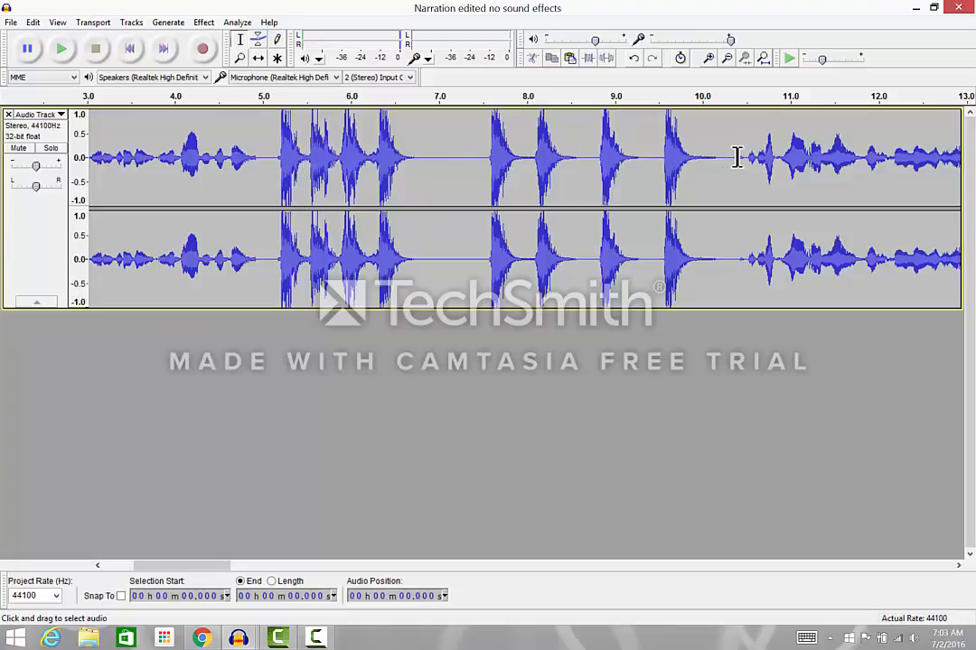
drag(737, 157, 404, 185)
drag(357, 185, 335, 187)
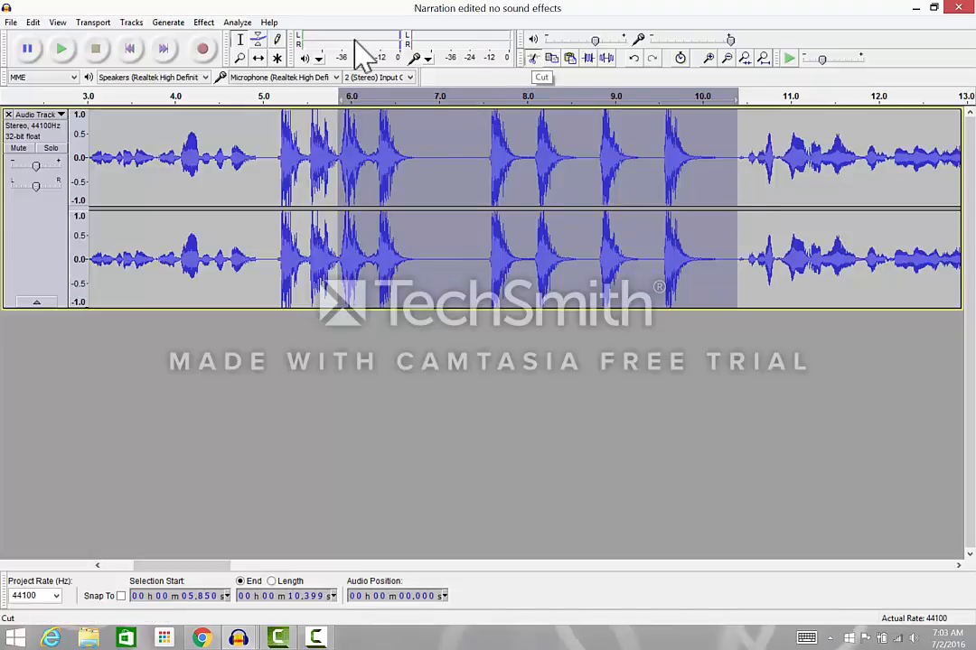
key(ctrl+x)
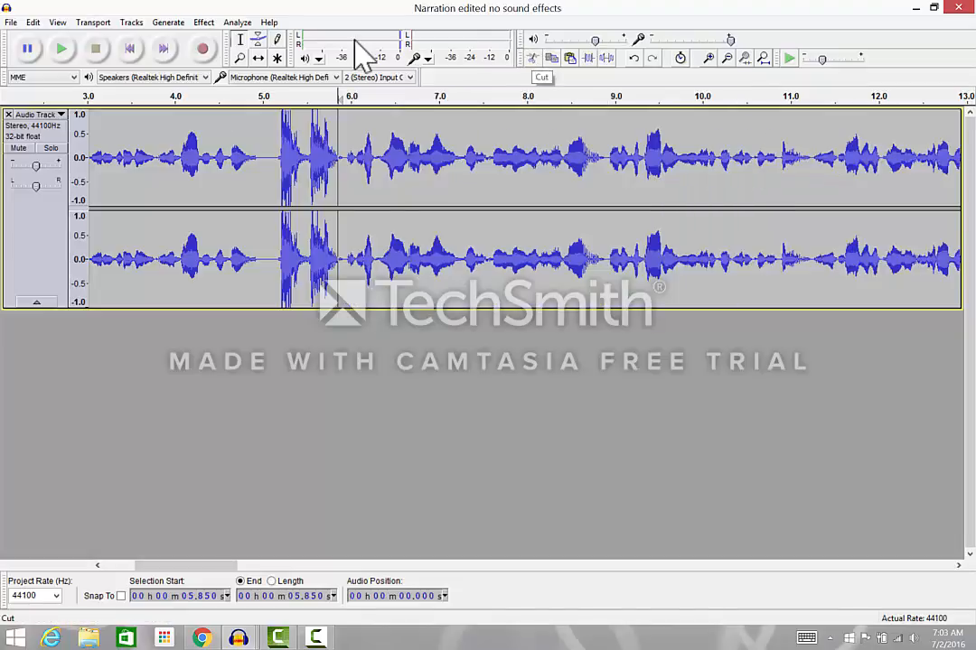
Step: Play the narration from the start up to the shortened dog barks and stop playback
click(131, 50)
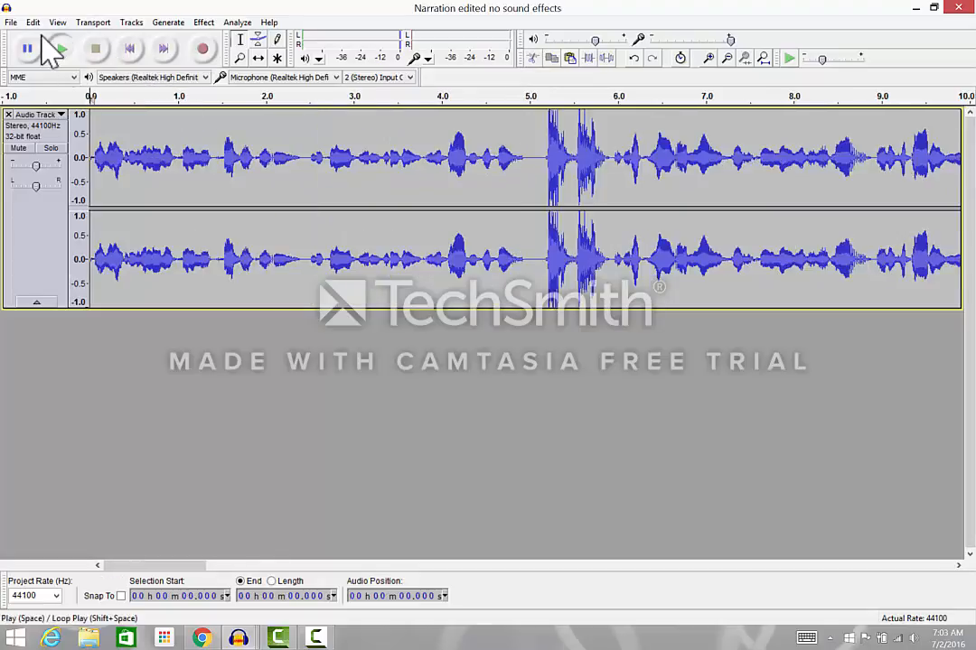
click(50, 45)
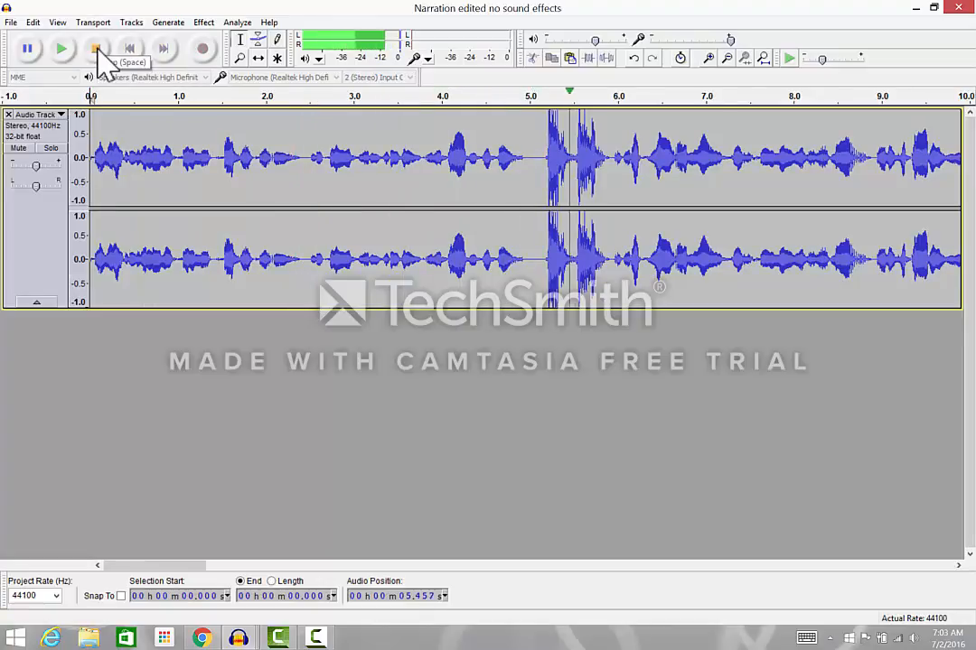
click(97, 50)
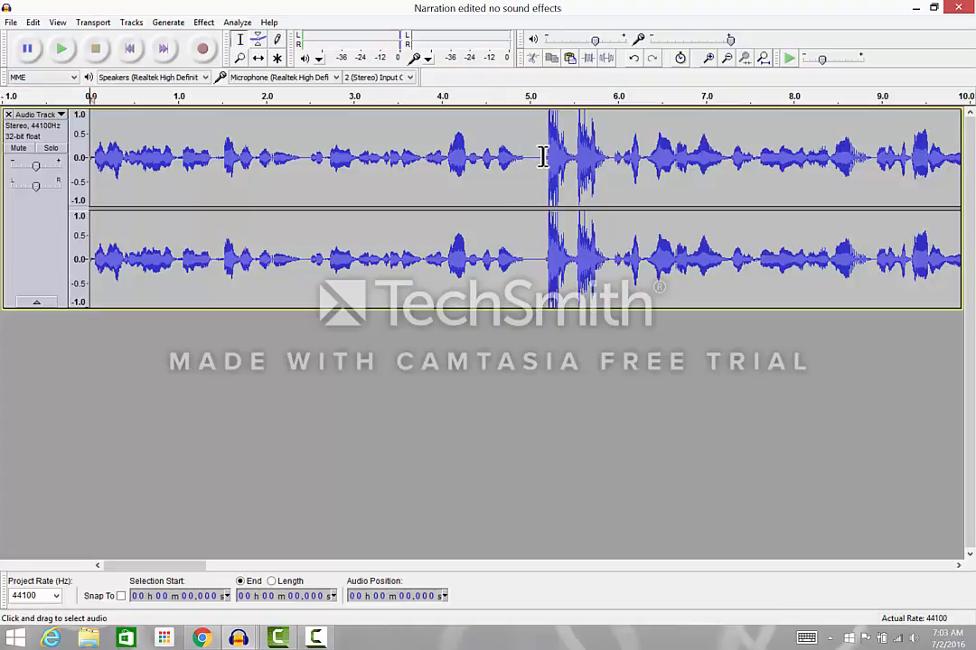
Step: Cut the silence before the barks from about 4.97 to 5.16 seconds, and check the transition by playing from about 2.8 seconds
drag(544, 158, 527, 160)
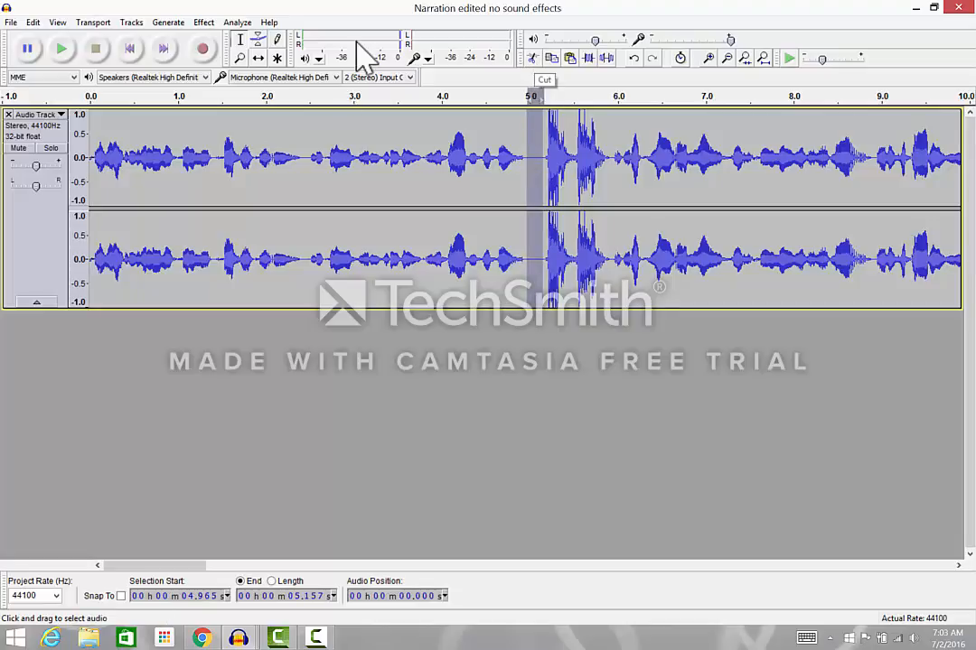
click(533, 59)
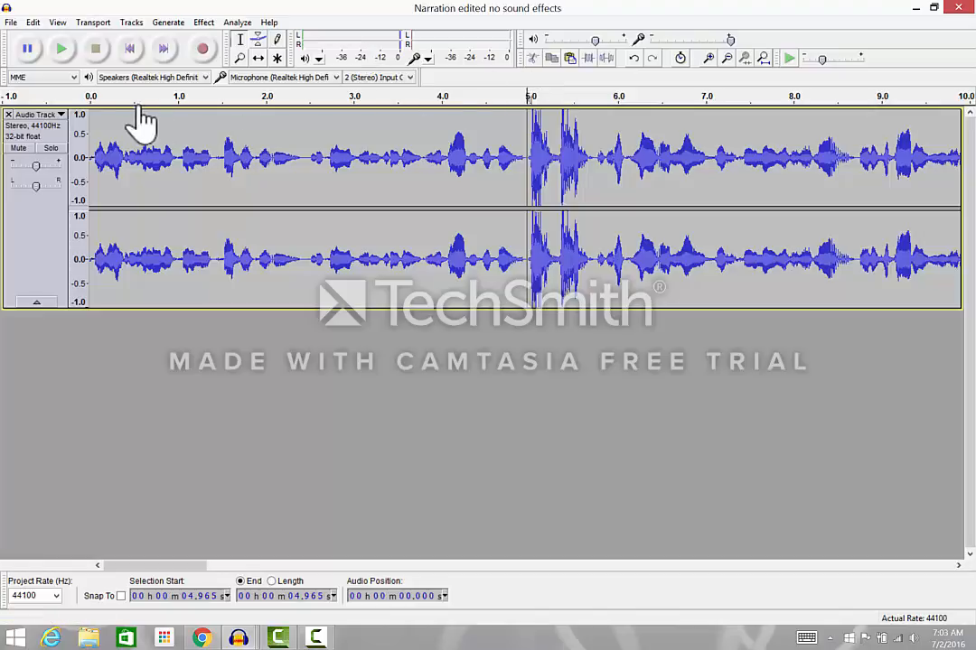
click(341, 95)
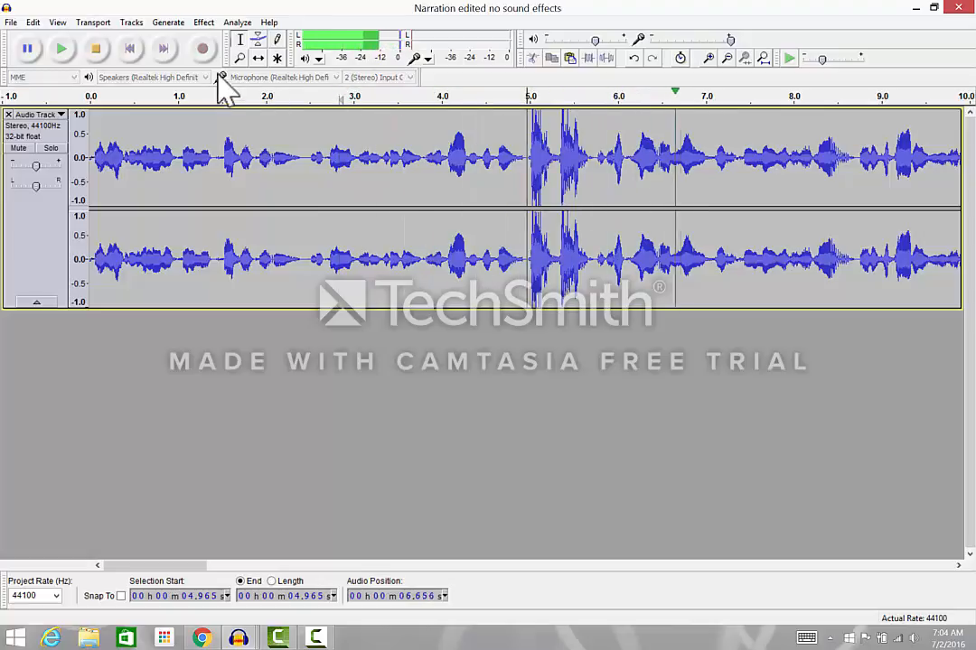
click(95, 52)
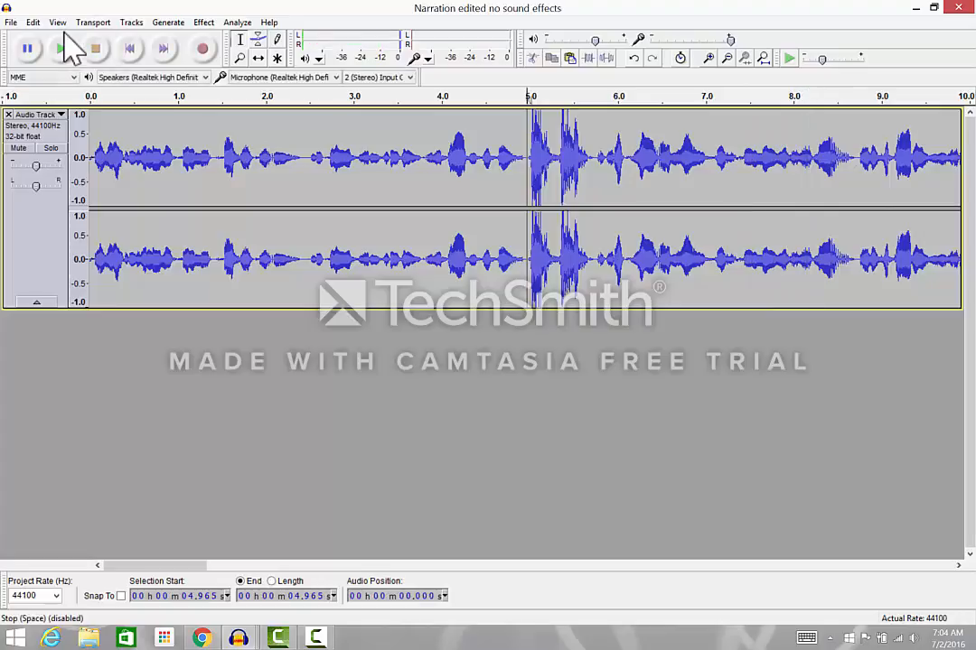
Step: Save the narration project with the trimmed dog sound under its existing name
click(11, 22)
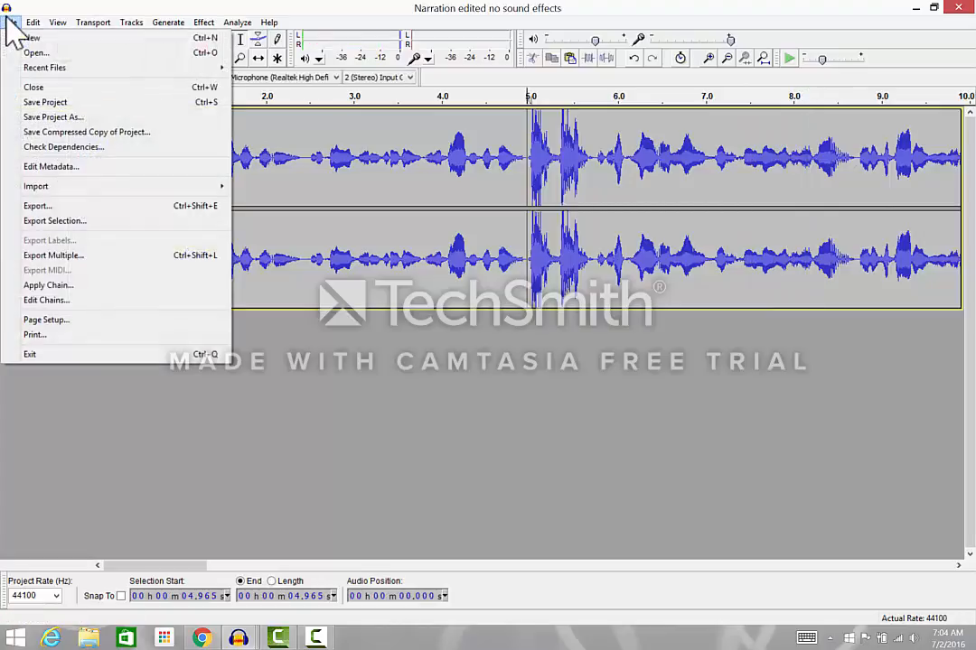
click(40, 103)
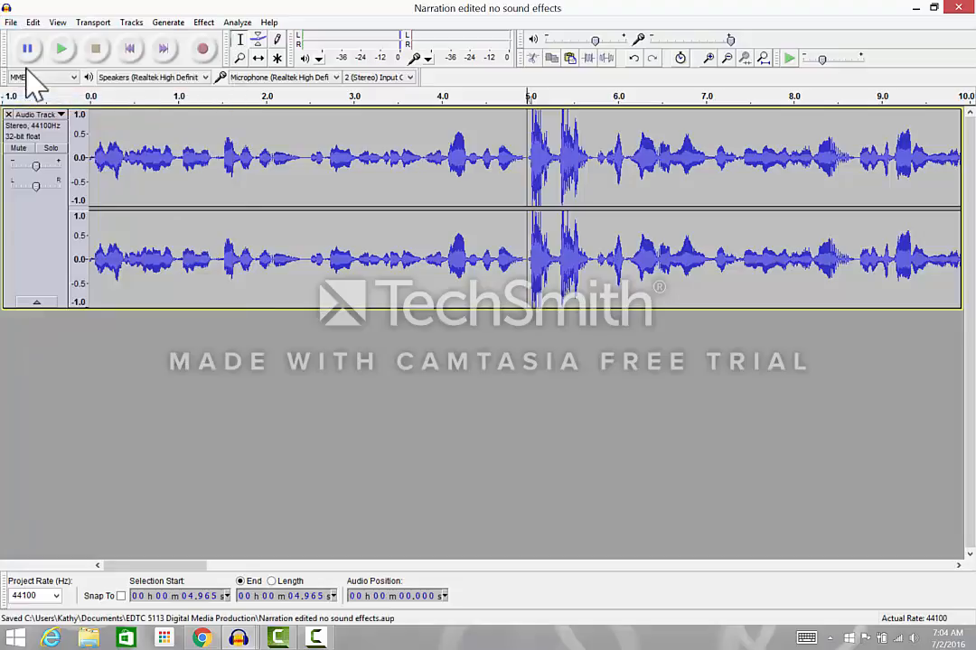